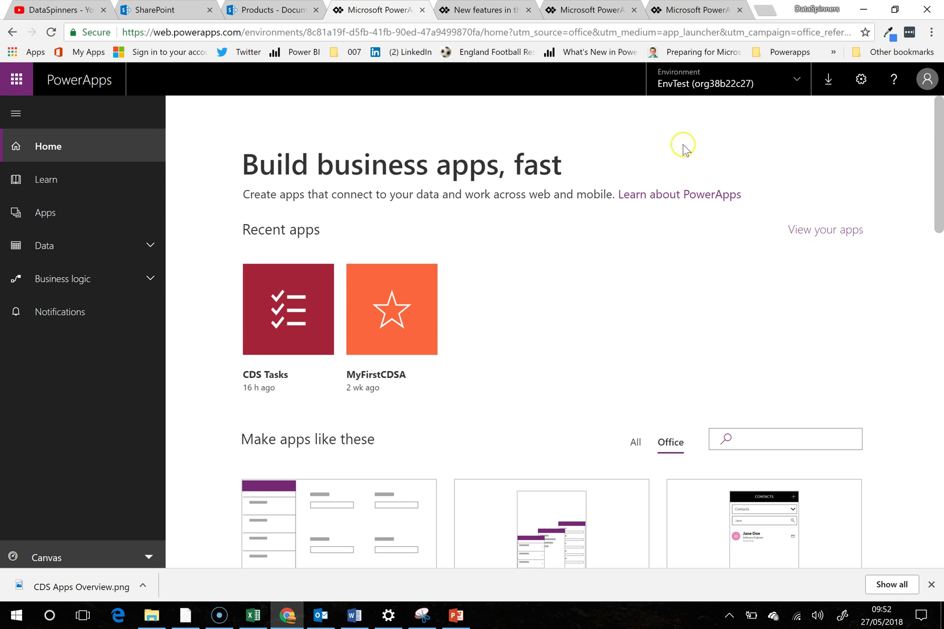
Switch to the DataSpinners environment and launch the User Stories app
left_click(767, 84)
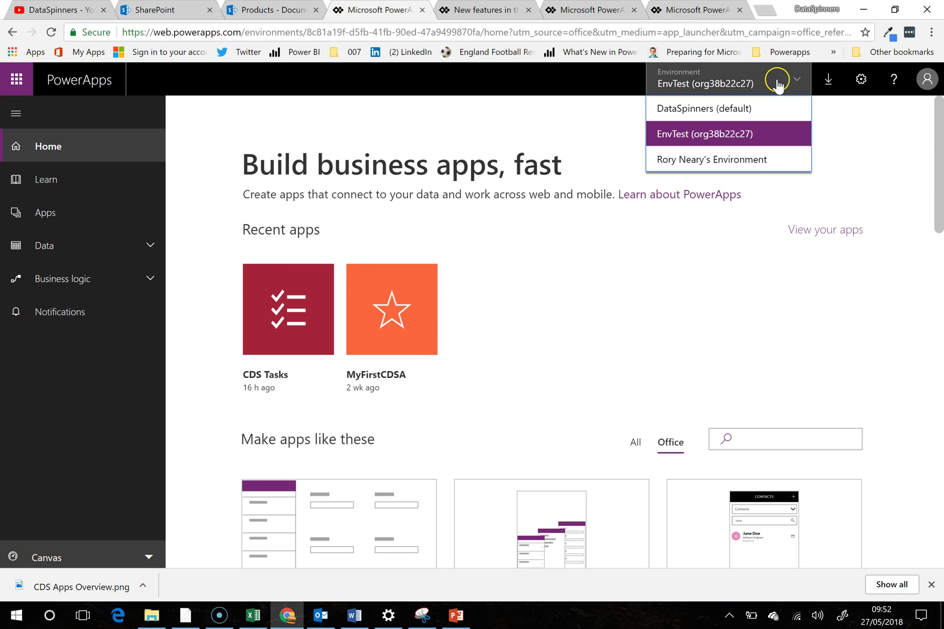
left_click(741, 109)
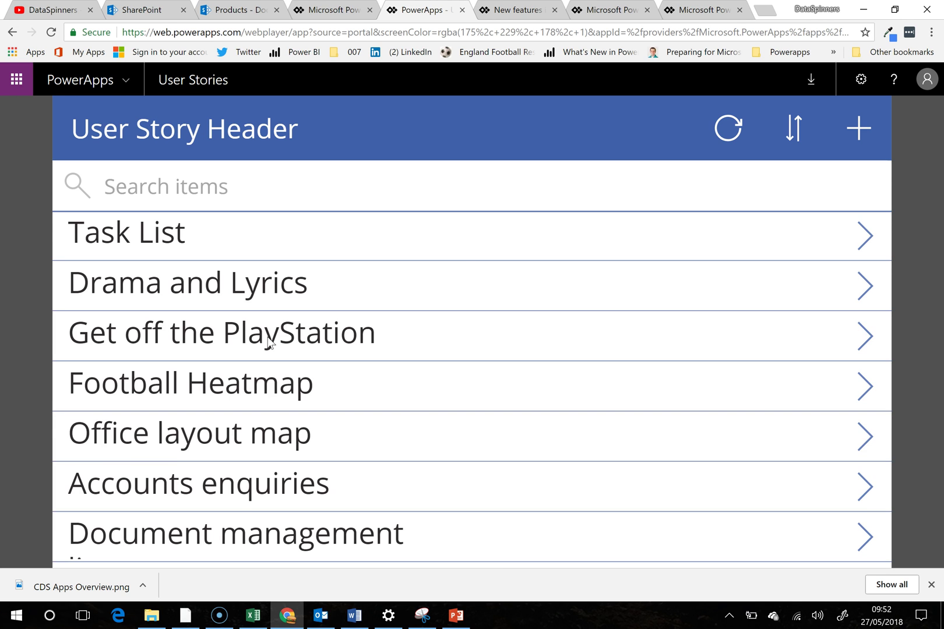
scroll(269, 343, "down", 1)
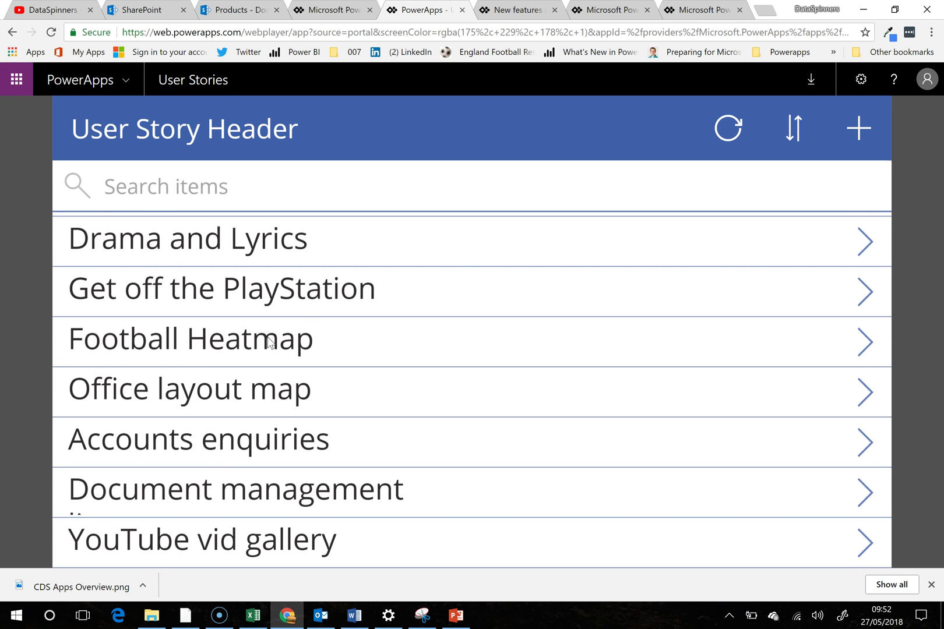
left_click(299, 333)
Submit 'I would like to be able to rid myself of paper document where possible' under Document management lite
left_click(865, 493)
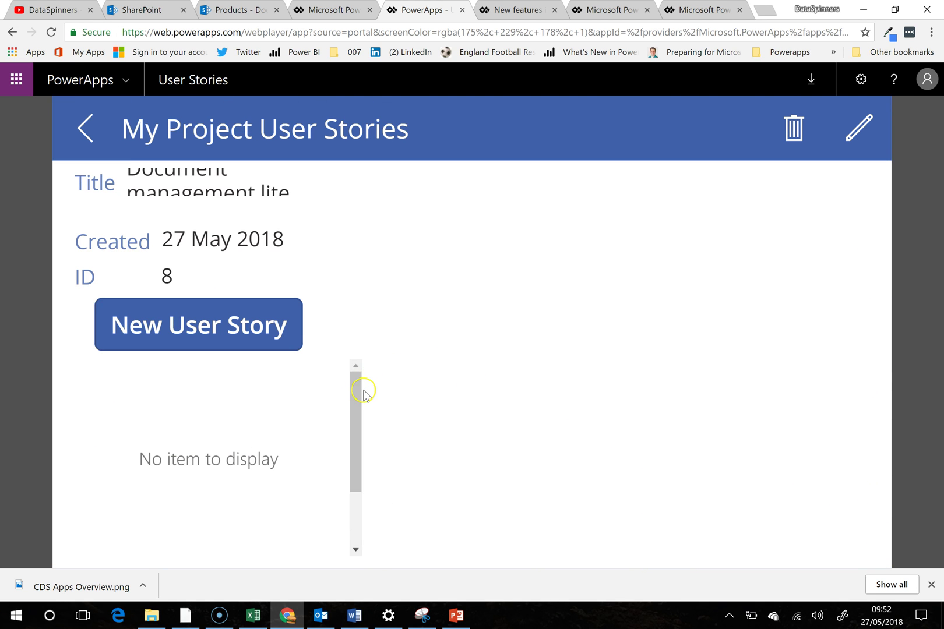
left_click(211, 332)
left_click(267, 419)
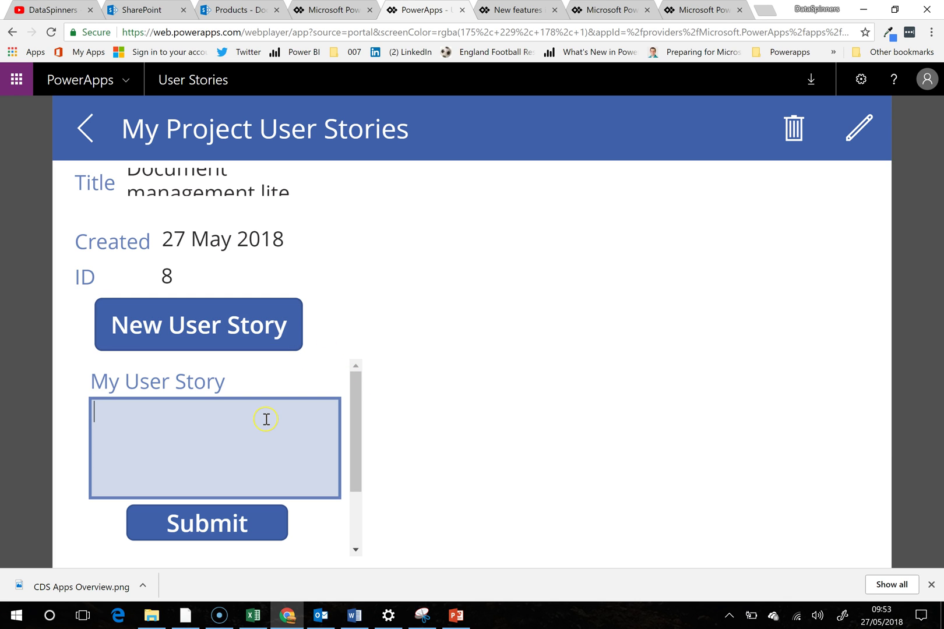
type("wold")
key("BackSpace")
type("uld")
type(" like to ")
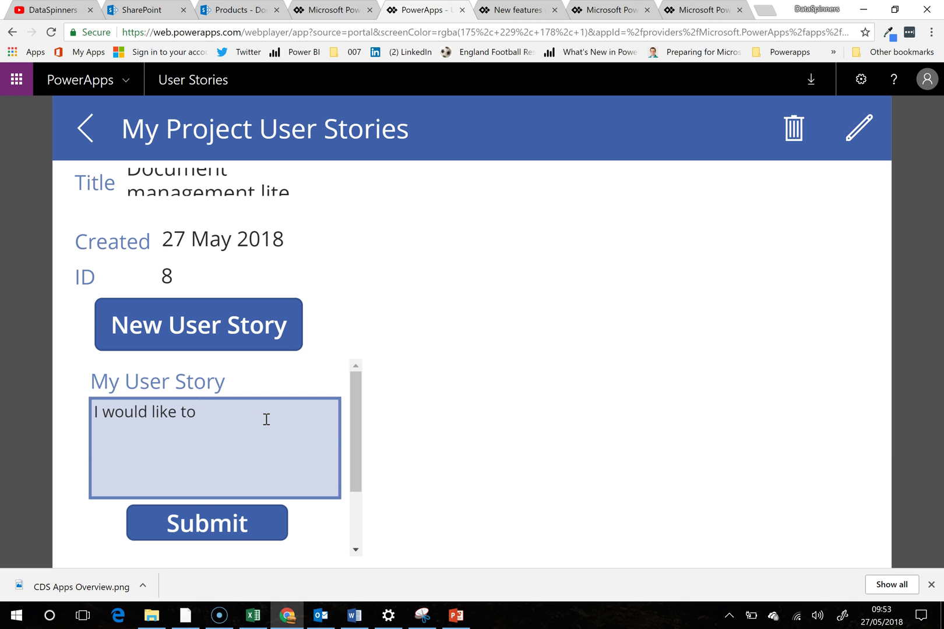
type("be ab")
type("le to rid")
type(" mysel")
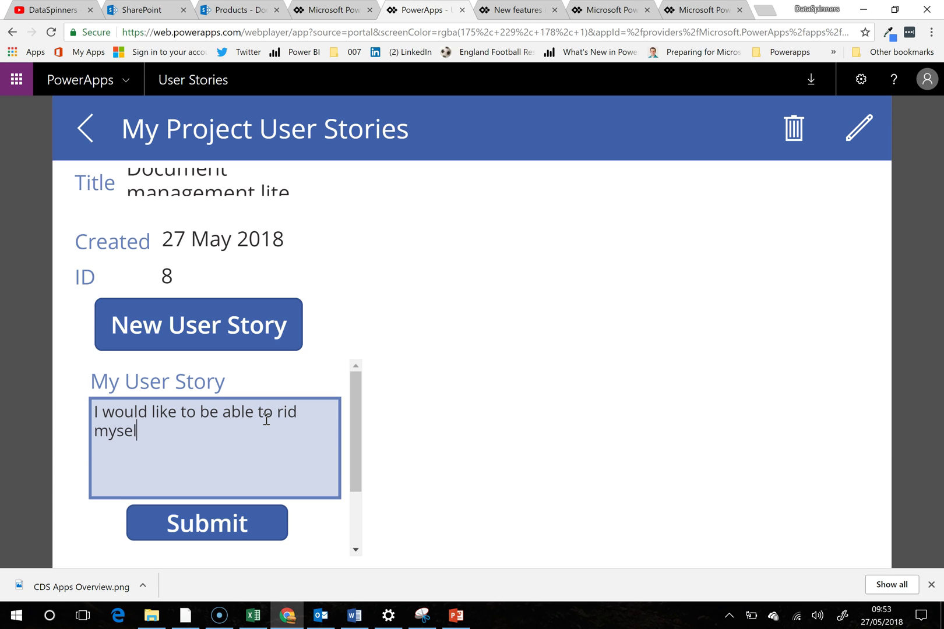
type("f of paper doc")
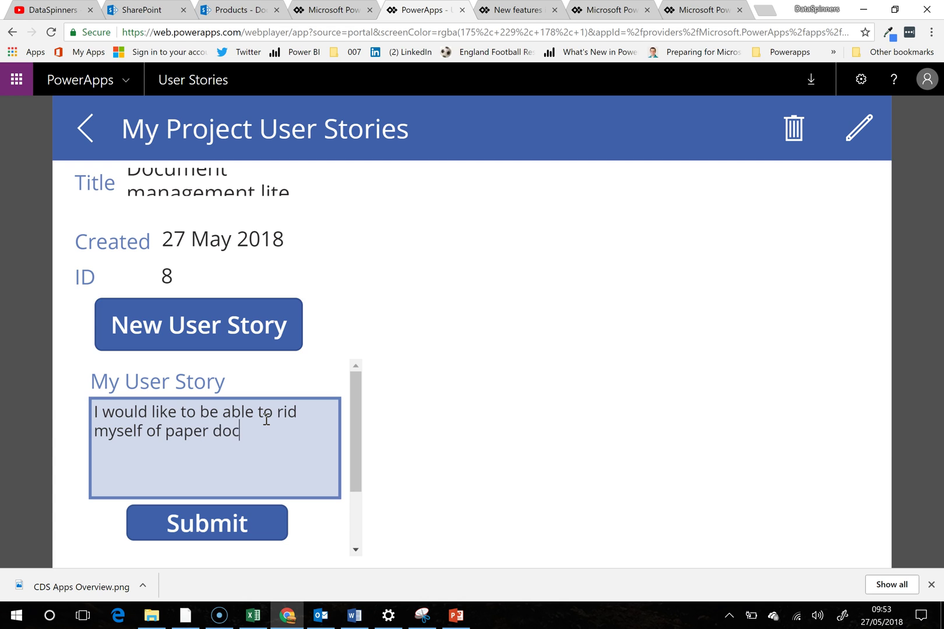
type("ument wher")
type("e possible")
key("Return")
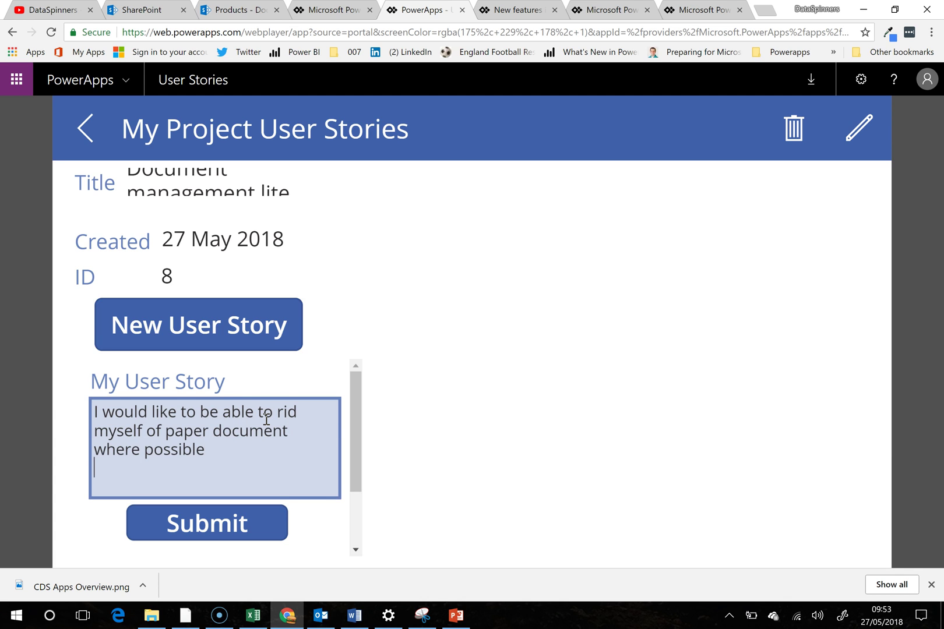
left_click(216, 518)
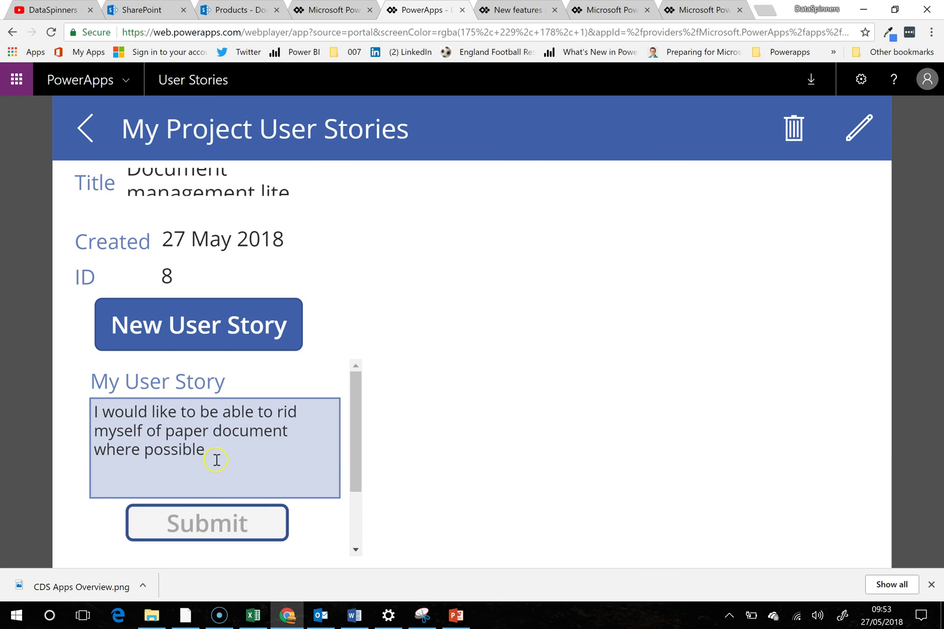
Submit a new user story about taking photos of documents
left_click(201, 343)
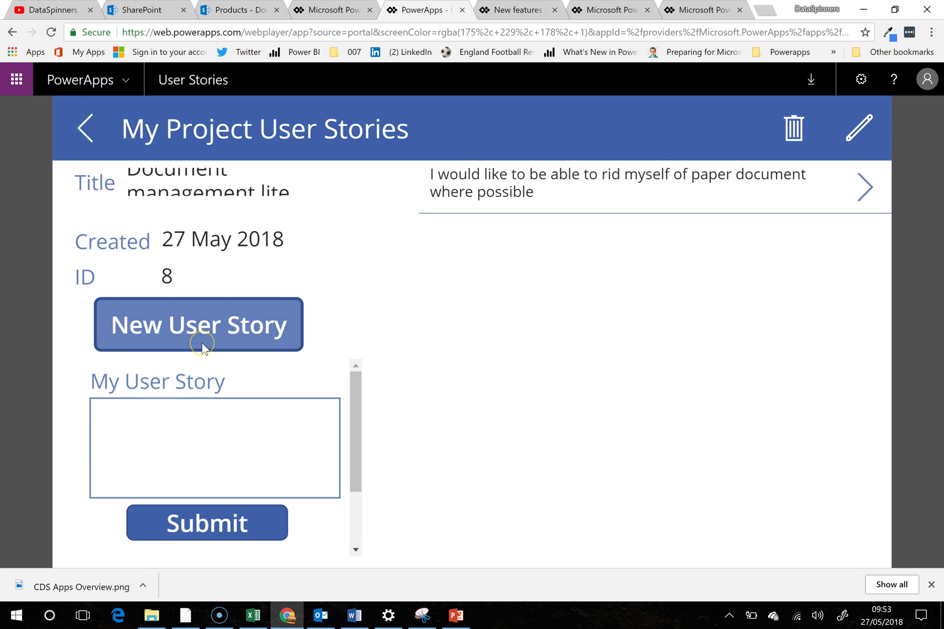
left_click(159, 418)
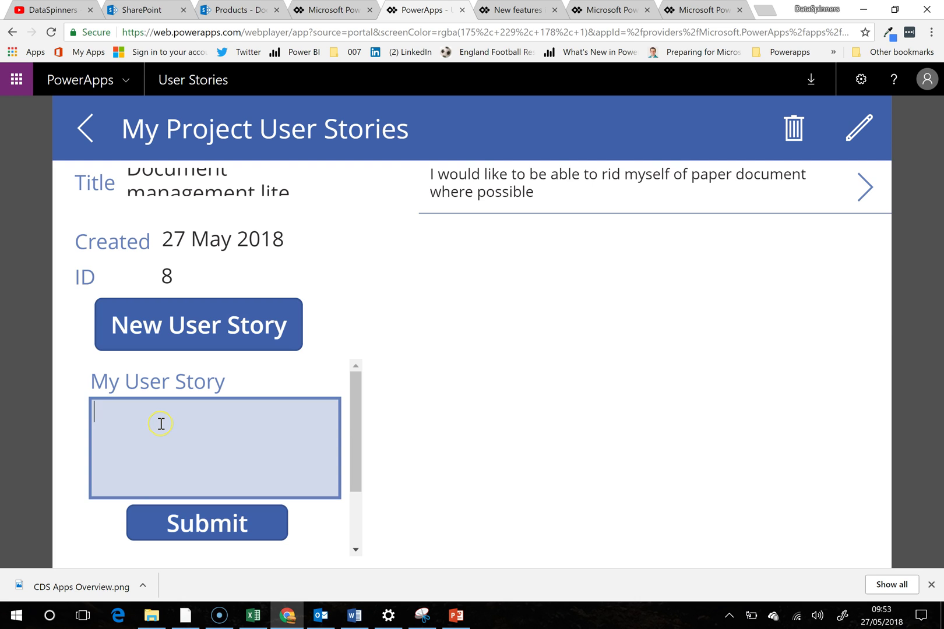
type("I would like")
type(" tb")
key("BackSpace")
type("o be able")
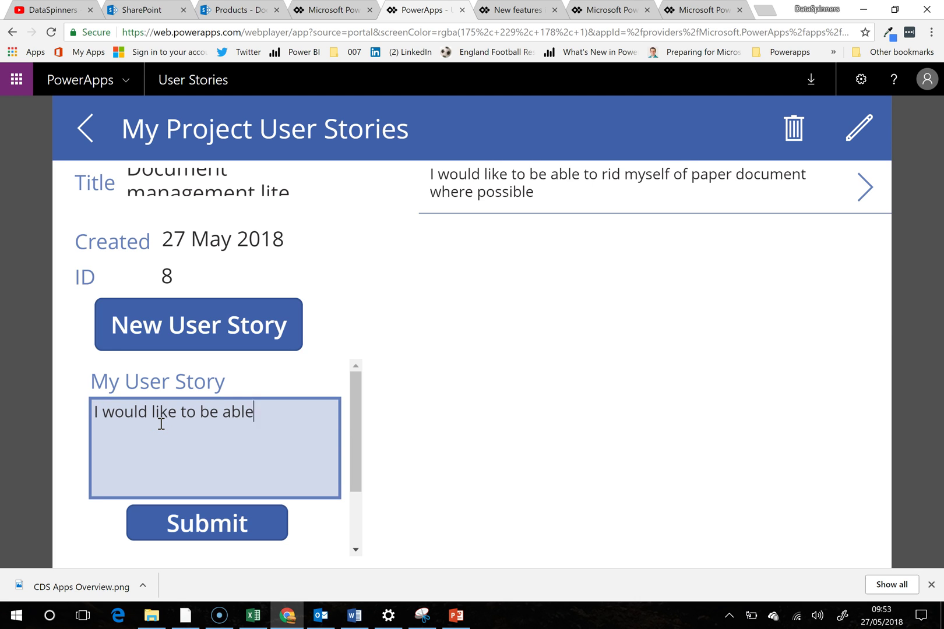
type(" to take photo")
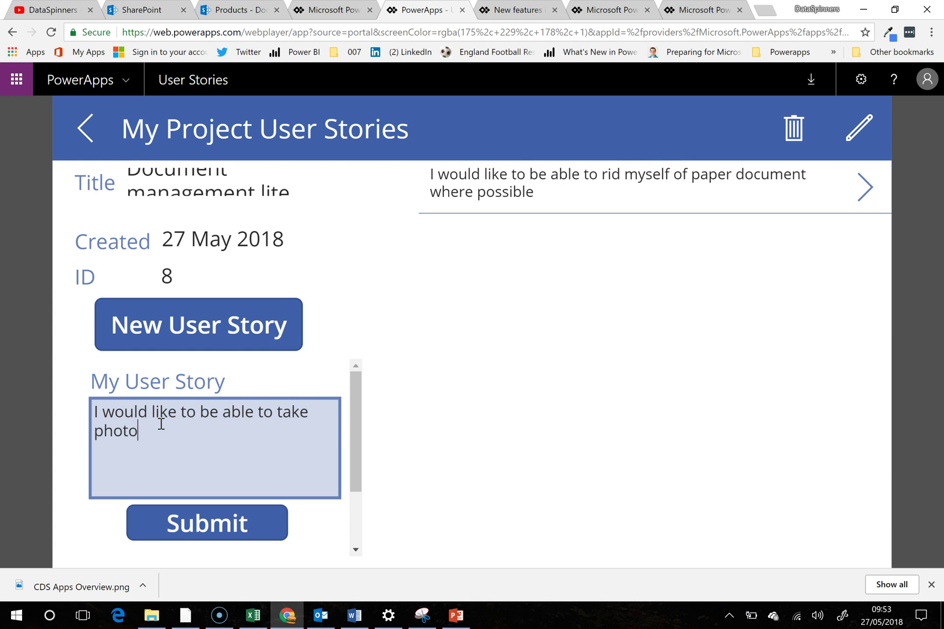
type(" or")
type("docu")
type("ment")
type("s")
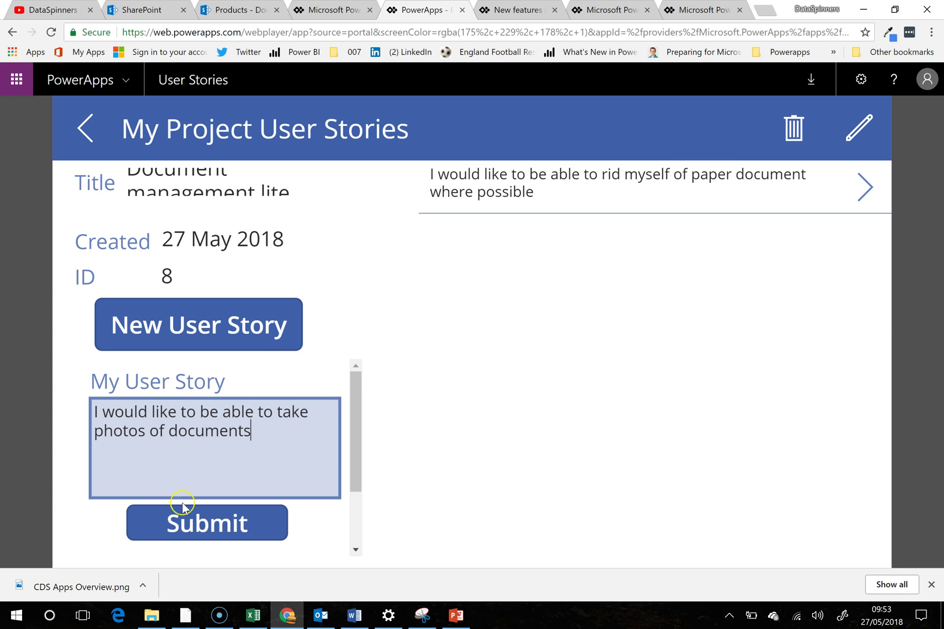
left_click(205, 525)
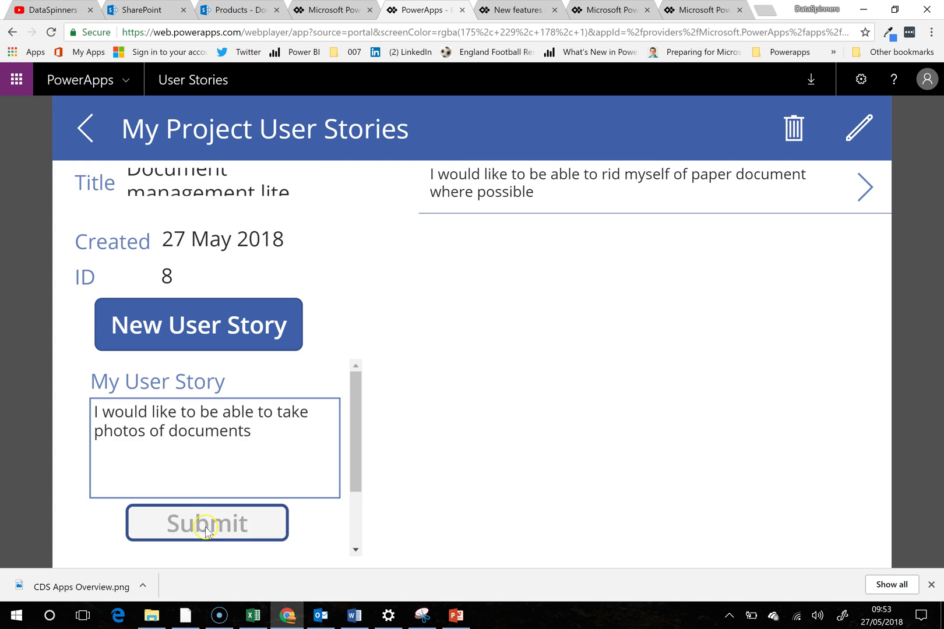
Submit the story 'I would like to be able to search for documents easily'
left_click(212, 334)
left_click(237, 433)
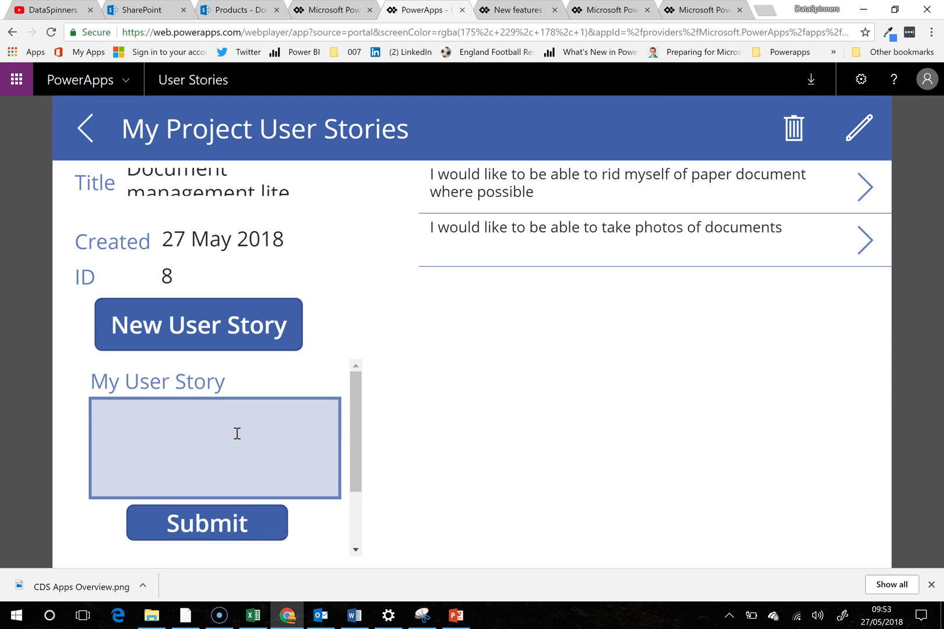
type("I wol")
key("BackSpace")
type("uld like t")
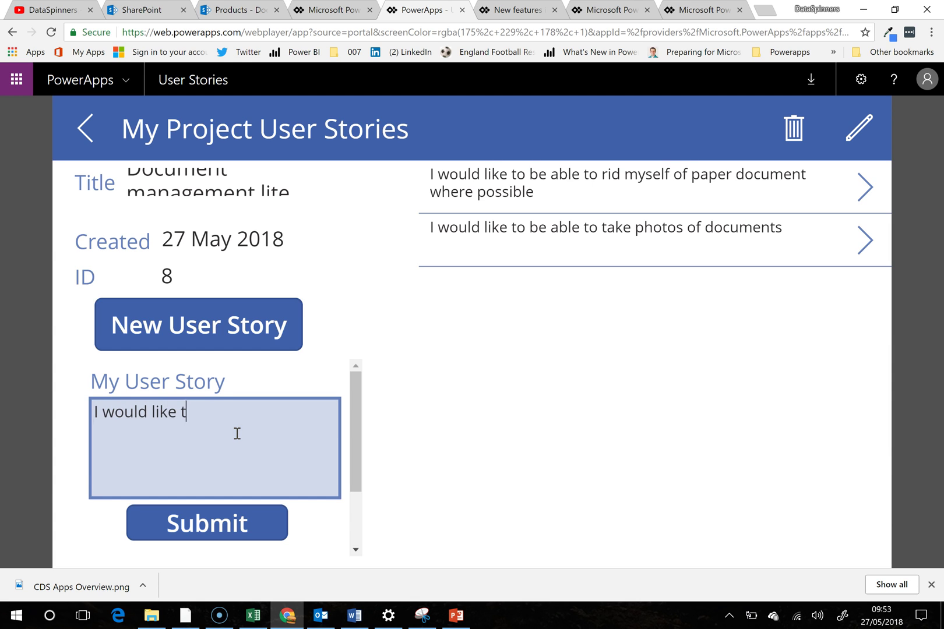
type("o be able to")
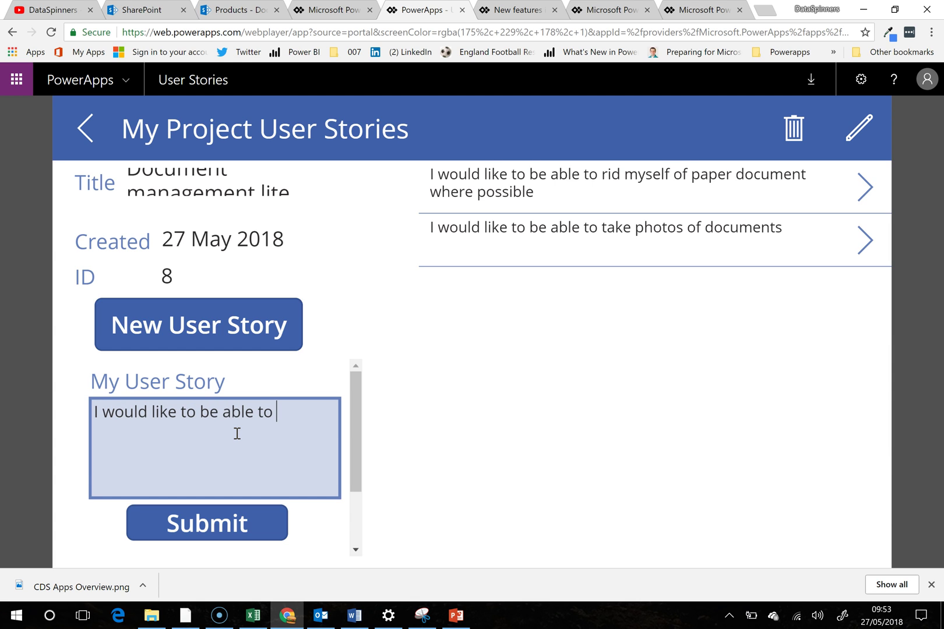
type(" search f")
type("or documents")
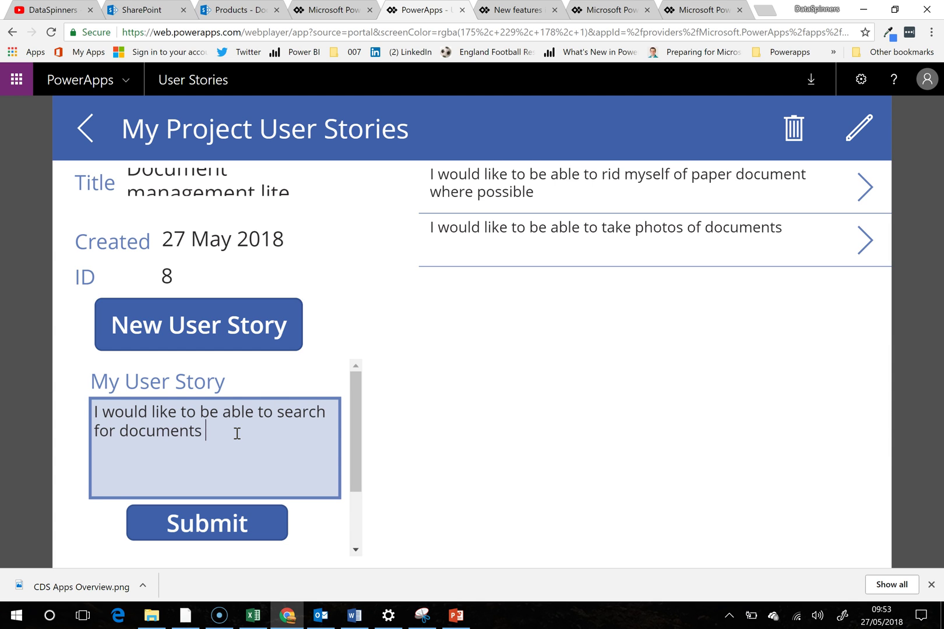
type(" easie")
key("BackSpace")
type("ly")
left_click(249, 529)
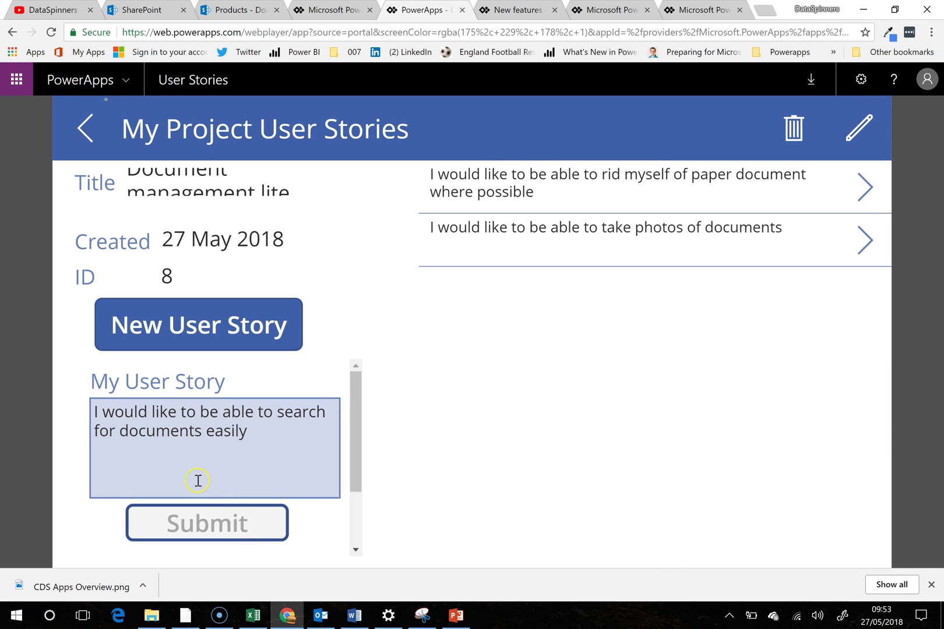
Write a story about breaking documents into parts of life, e.g. Contract, Company, Home
left_click(228, 336)
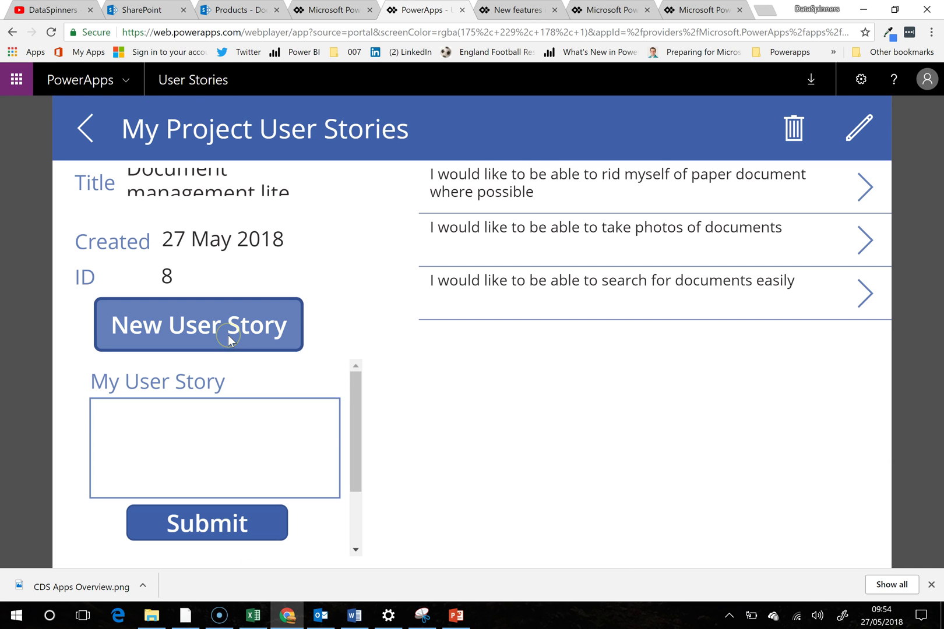
left_click(236, 418)
type("I wou")
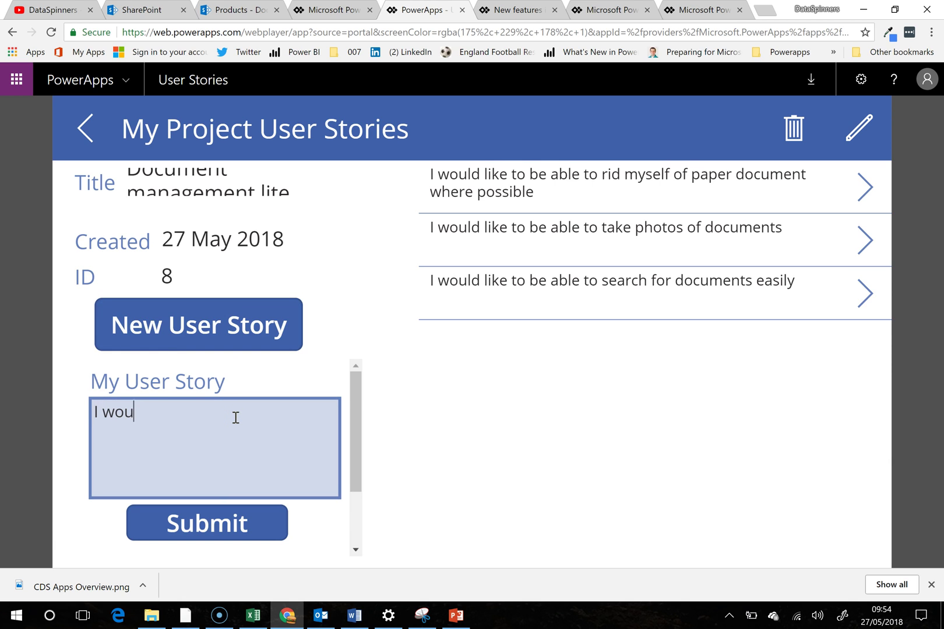
type("ld like to ")
type("break")
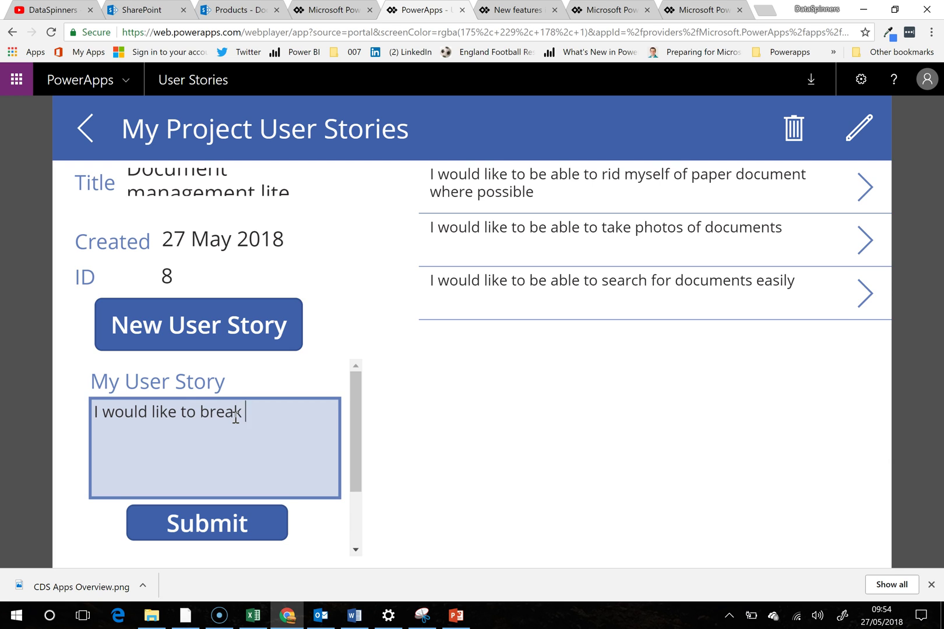
type(" the docu")
type("ments into ")
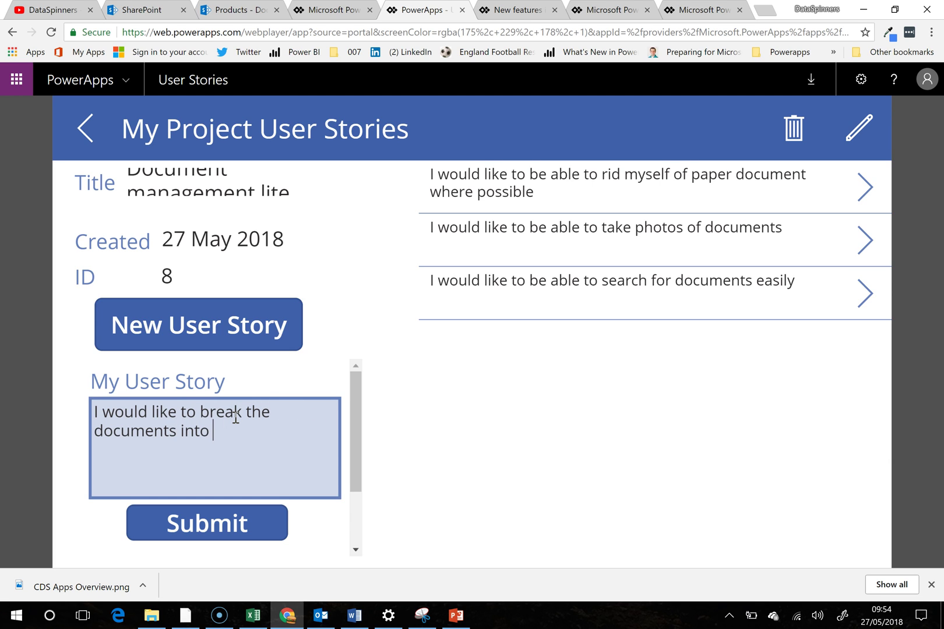
type("different")
type(" parts of m")
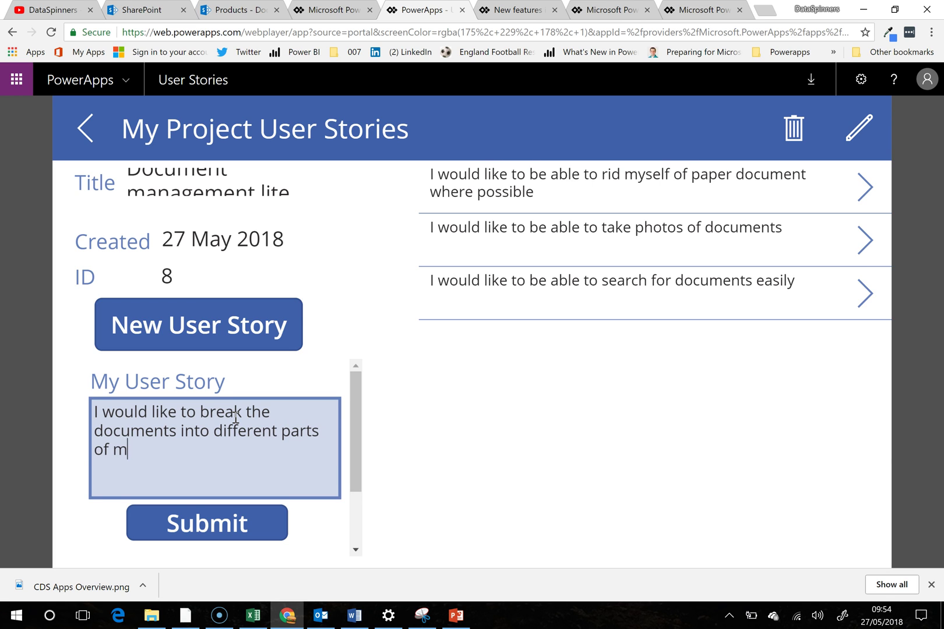
type("y life.")
type("  e")
type(".g. ")
type("Wor")
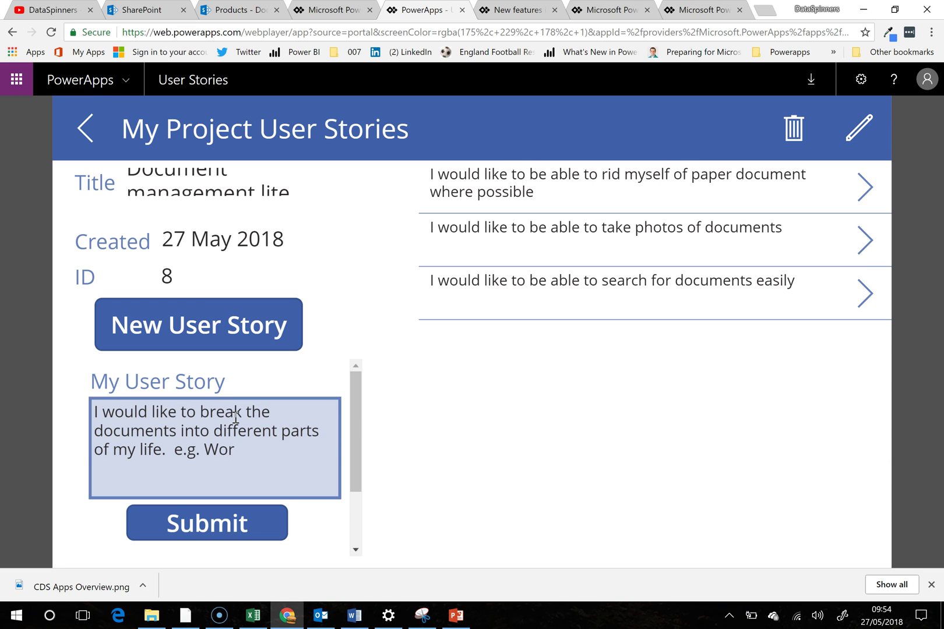
type("k")
key("BackSpace")
key("BackSpace")
key("BackSpace")
type("Con")
type("tract, ")
type("Company, ")
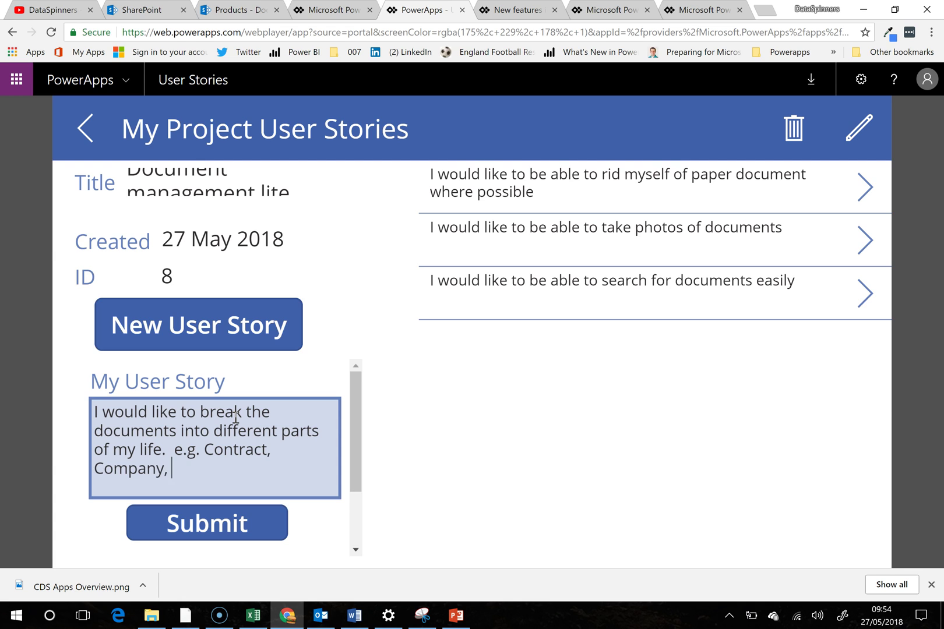
type("Home")
Submit the Contract, Company, Home story so it appears fourth in the list
left_click(254, 524)
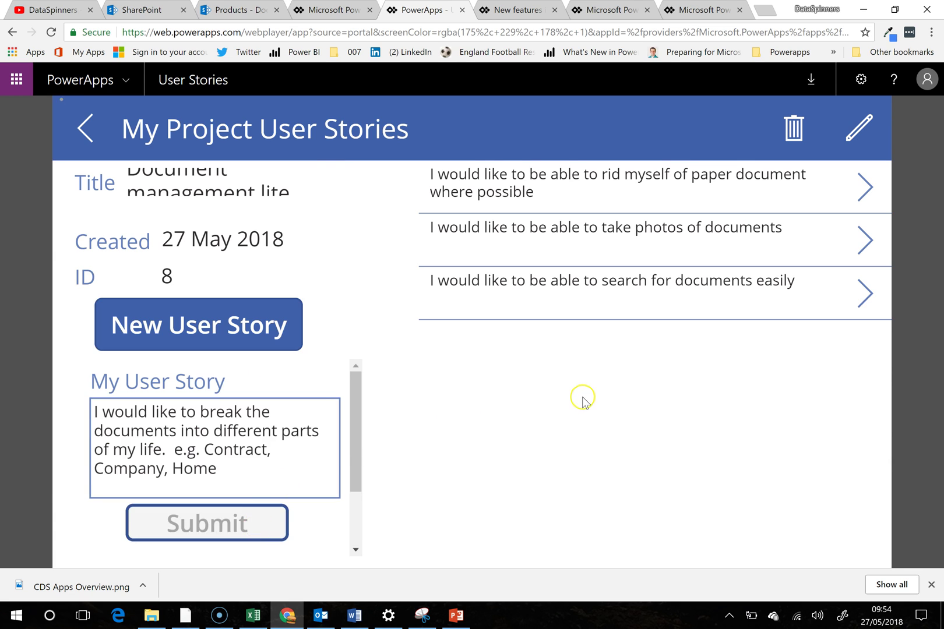